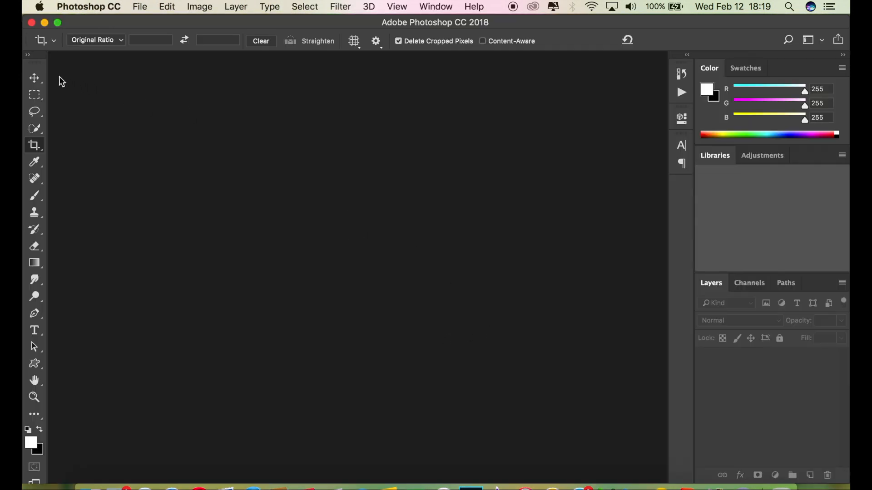
Step: Open the photo IMG_0176.JPG from the Desktop folder with the Move tool active
{"action": "left_click", "coordinate": [34, 78]}
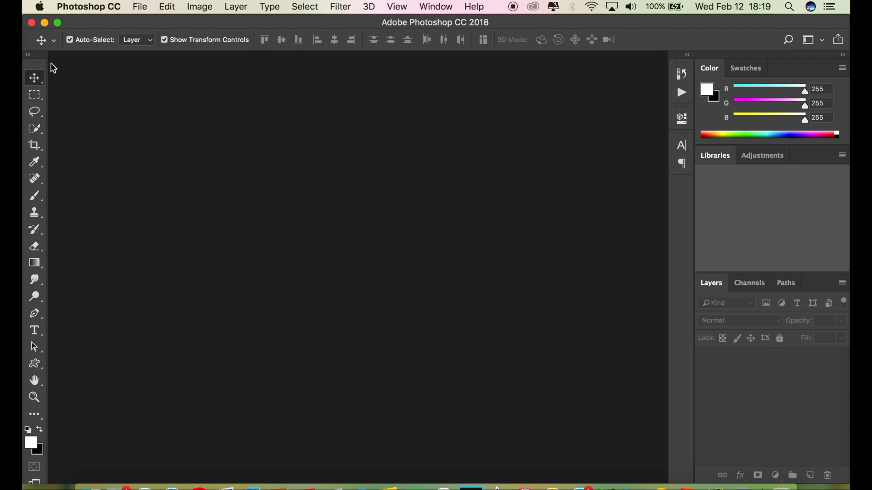
{"action": "left_click", "coordinate": [136, 10]}
{"action": "left_click", "coordinate": [144, 36]}
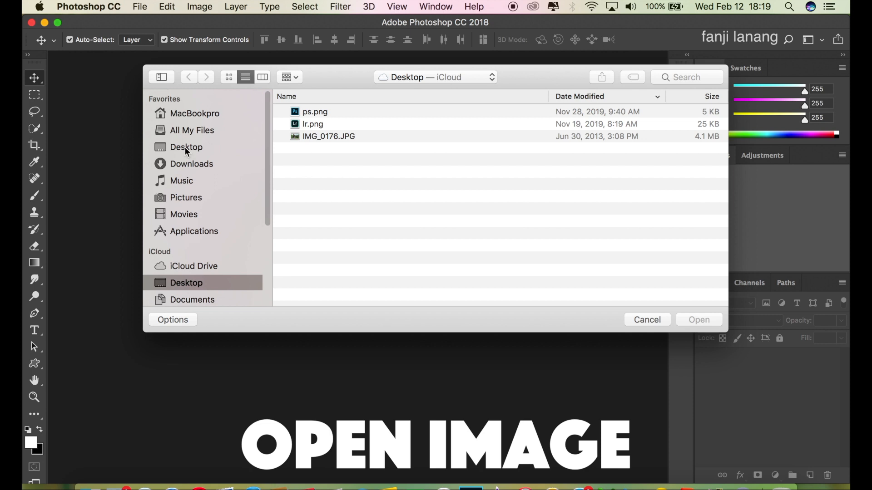
{"action": "left_click", "coordinate": [204, 148]}
{"action": "left_click", "coordinate": [327, 137]}
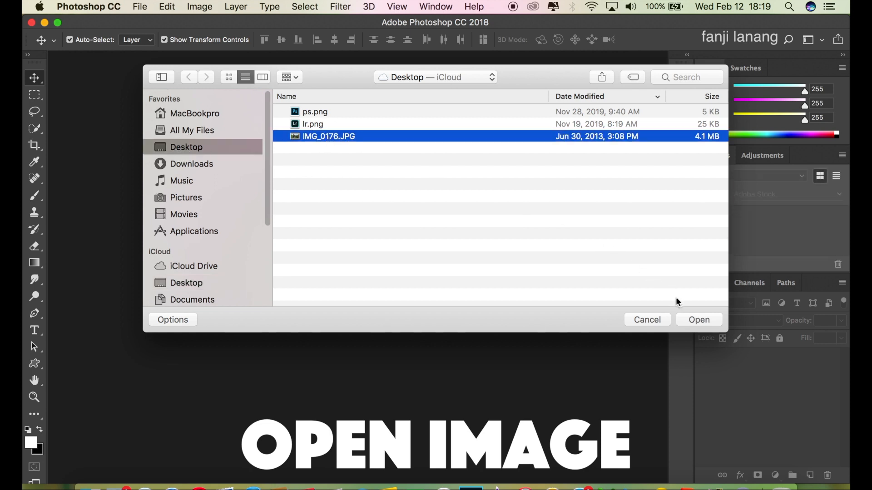
{"action": "left_click", "coordinate": [691, 318]}
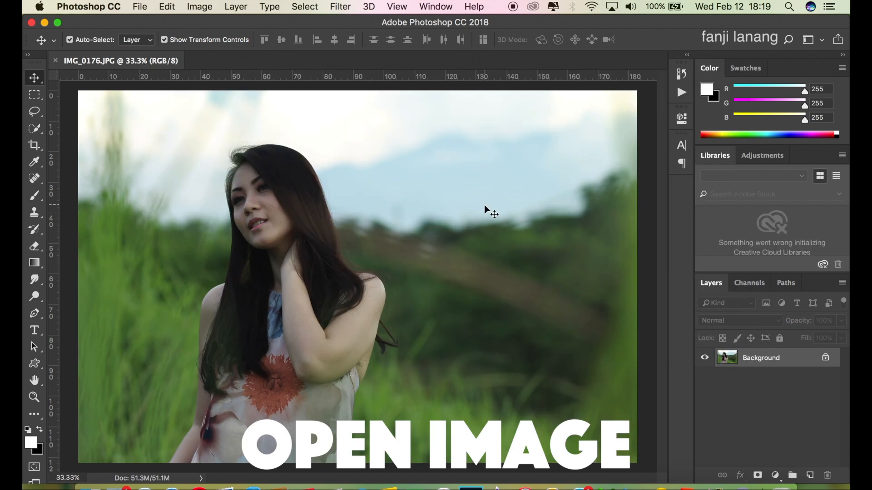
Step: Duplicate the Background layer and open the copy in the Camera Raw Filter
{"action": "left_click_drag", "start_coordinate": [784, 362], "coordinate": [812, 475]}
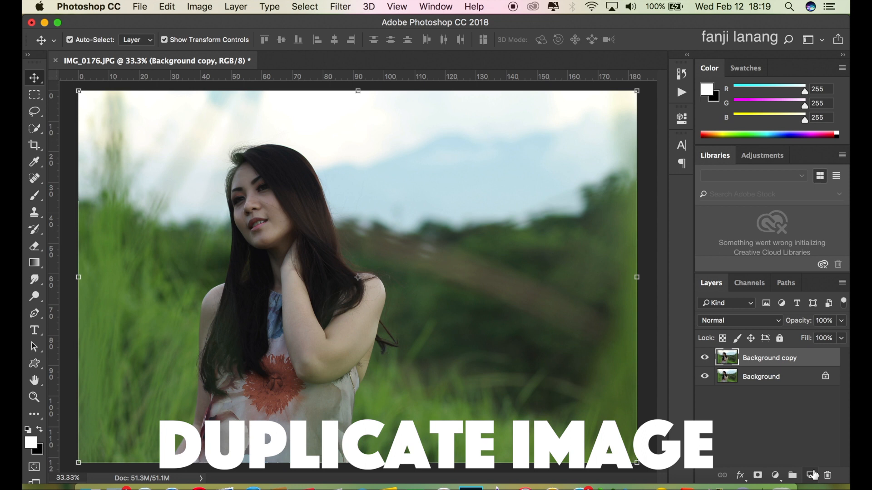
{"action": "left_click", "coordinate": [338, 9]}
{"action": "left_click", "coordinate": [366, 89]}
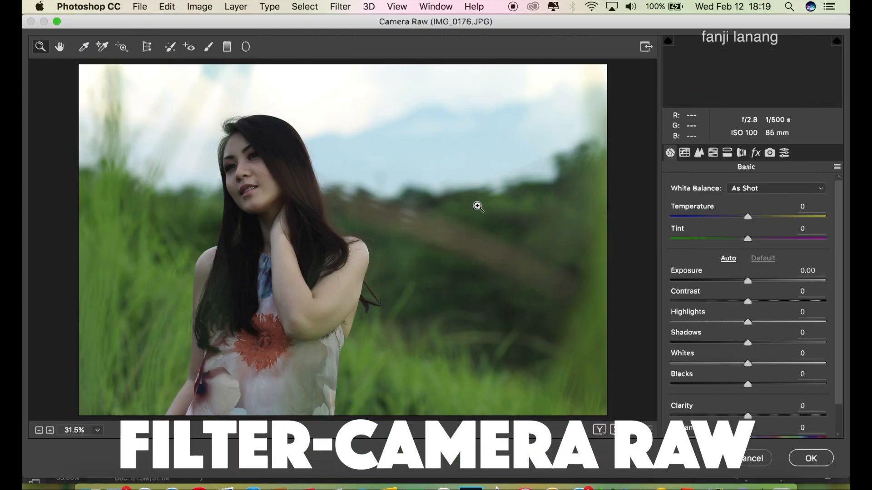
Step: Set the basic adjustments to Temperature +2 and Shadows +50
{"action": "left_click", "coordinate": [749, 219]}
{"action": "left_click_drag", "start_coordinate": [750, 219], "coordinate": [752, 220]}
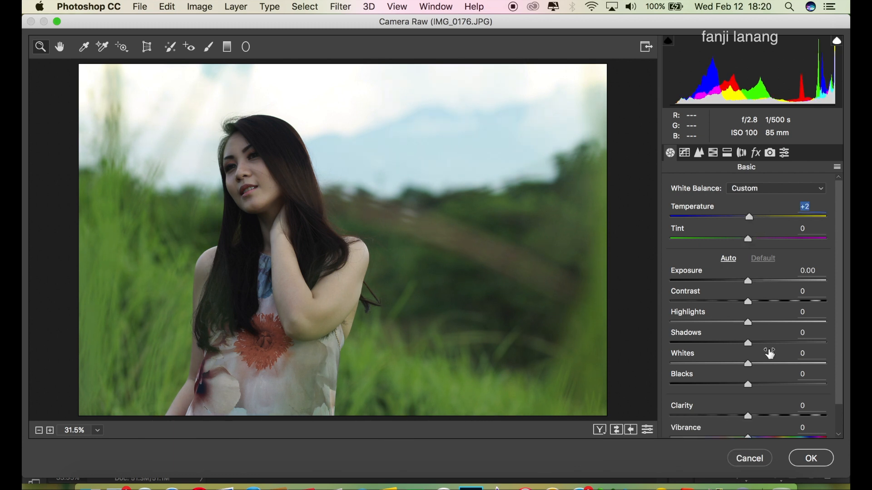
{"action": "left_click_drag", "start_coordinate": [781, 346], "coordinate": [789, 351]}
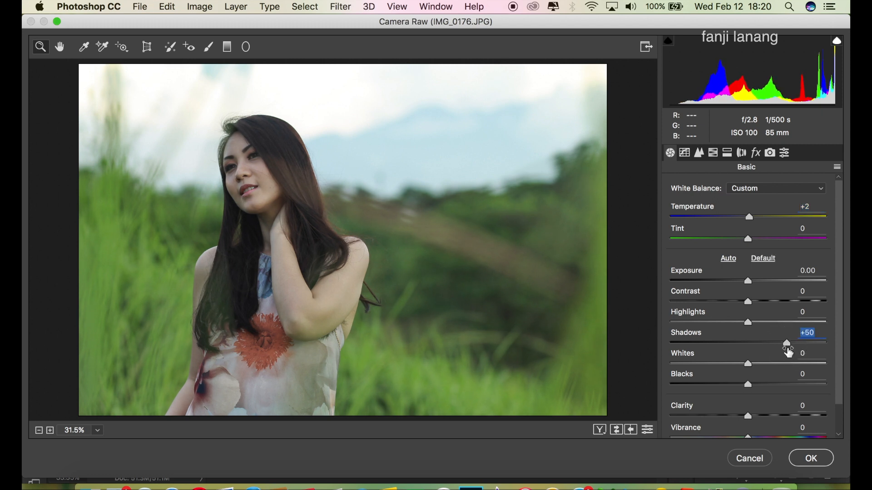
Step: Shape the RGB point tone curve: raise the black point to output about 27, anchor shadows at 37/36 and set midtones at 129/123
{"action": "left_click", "coordinate": [685, 153]}
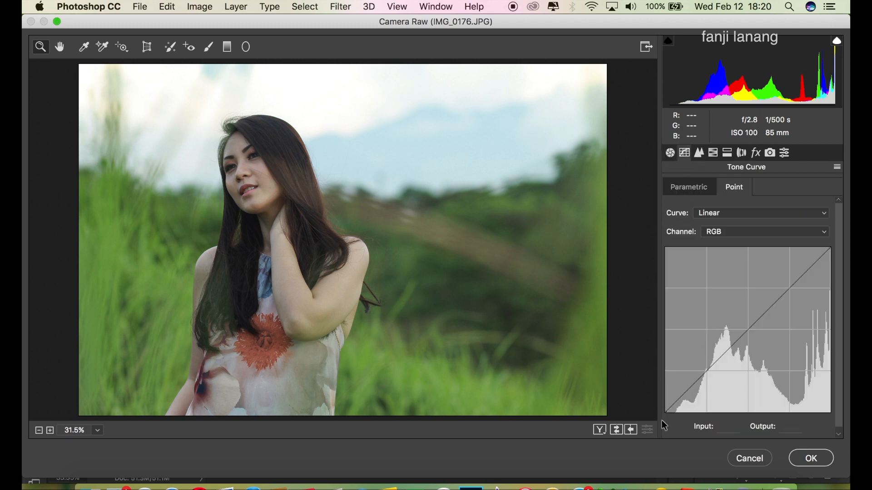
{"action": "left_click_drag", "start_coordinate": [666, 412], "coordinate": [690, 393]}
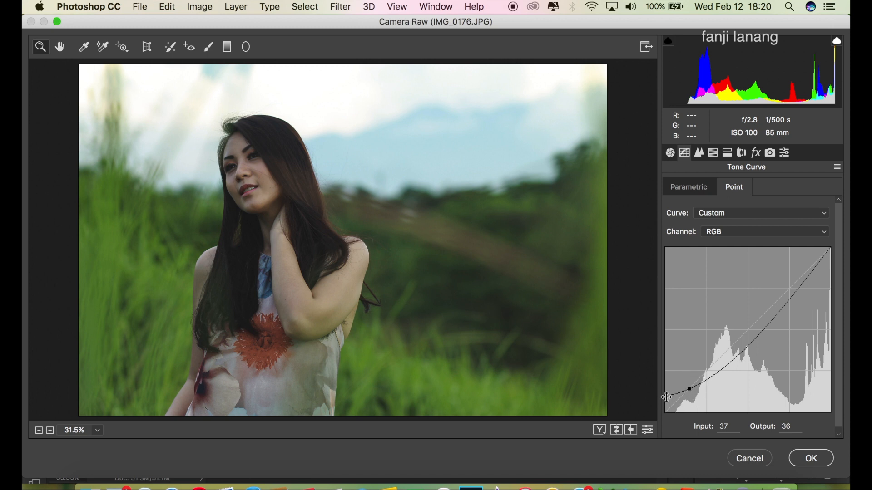
{"action": "left_click_drag", "start_coordinate": [666, 398], "coordinate": [666, 395]}
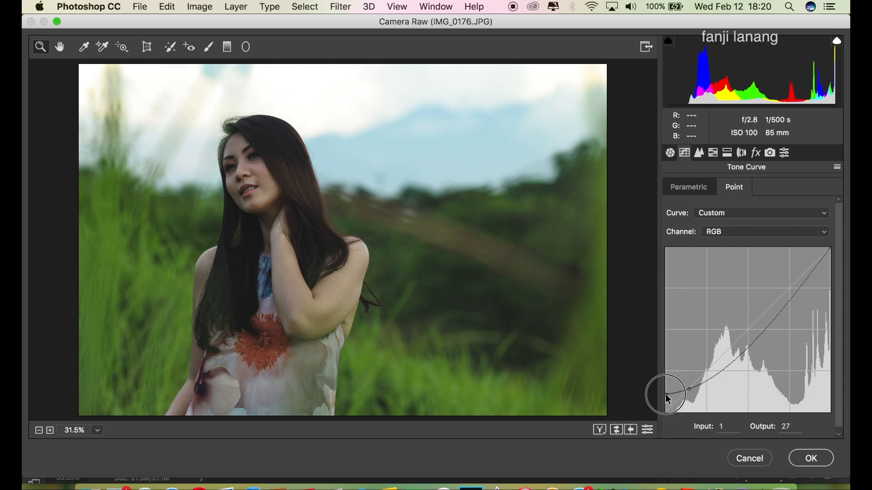
{"action": "left_click_drag", "start_coordinate": [747, 345], "coordinate": [749, 332]}
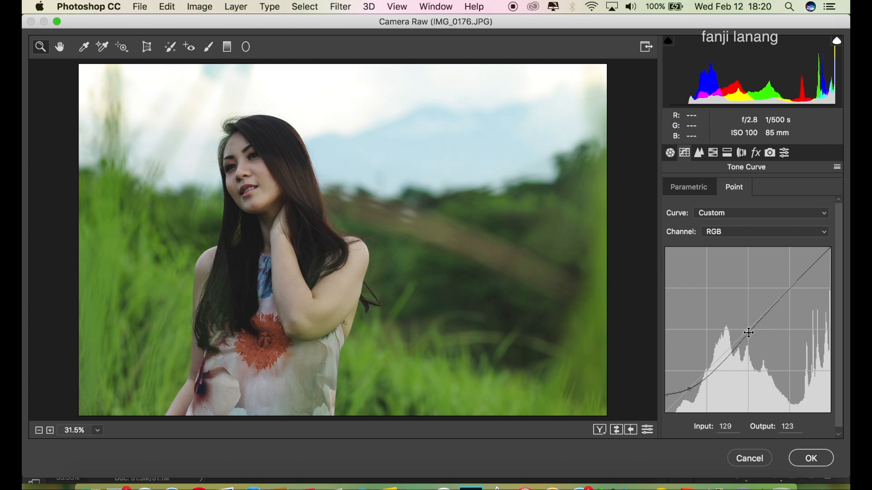
Step: Shift the HSL hues to Yellows +100, Greens +32 and Aquas -10
{"action": "left_click", "coordinate": [700, 153]}
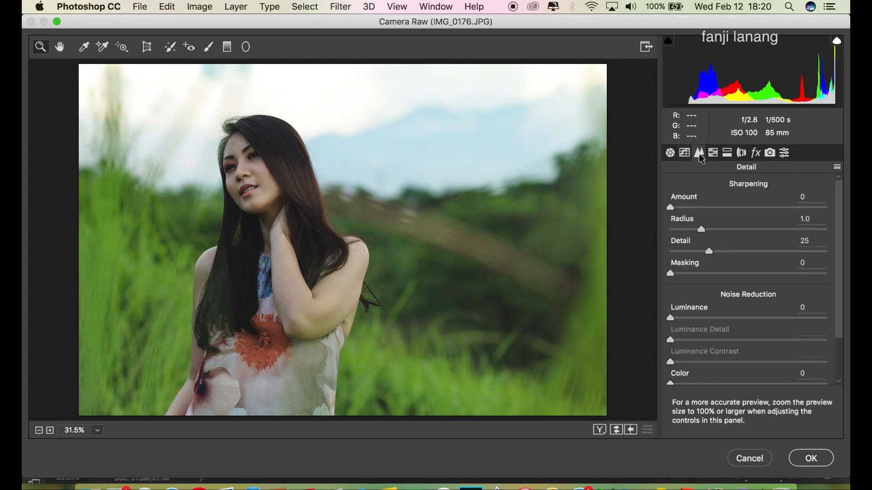
{"action": "left_click", "coordinate": [713, 154]}
{"action": "left_click", "coordinate": [681, 209]}
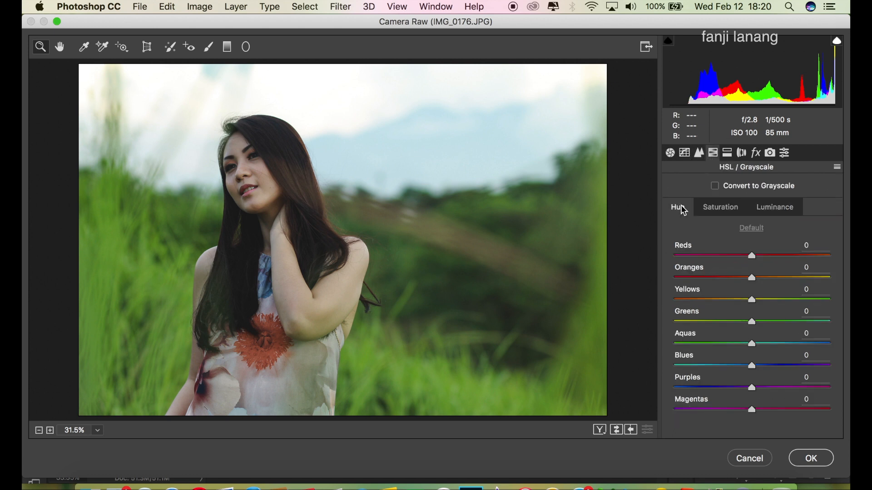
{"action": "left_click_drag", "start_coordinate": [750, 298], "coordinate": [838, 310]}
{"action": "left_click_drag", "start_coordinate": [766, 322], "coordinate": [779, 328]}
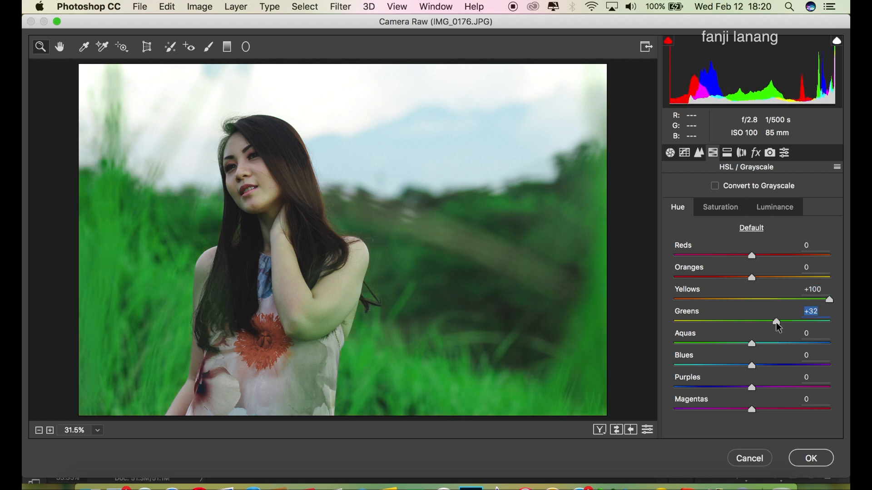
{"action": "left_click", "coordinate": [744, 344]}
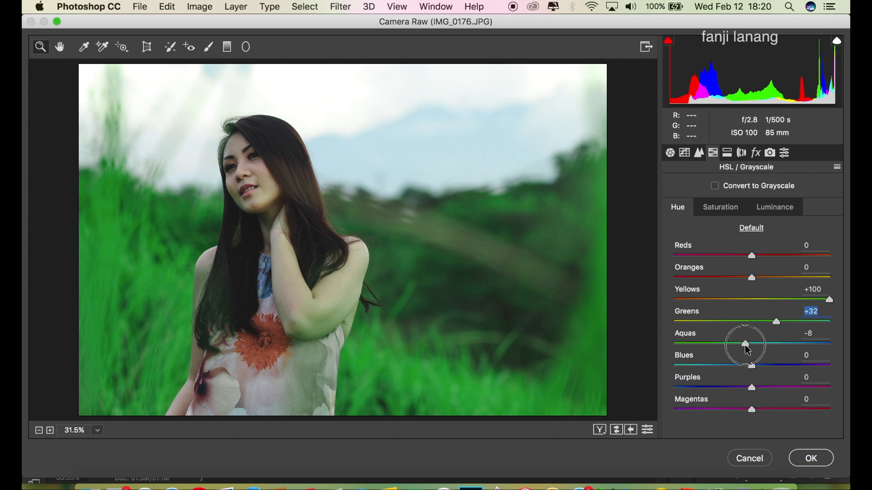
{"action": "left_click_drag", "start_coordinate": [745, 347], "coordinate": [744, 347]}
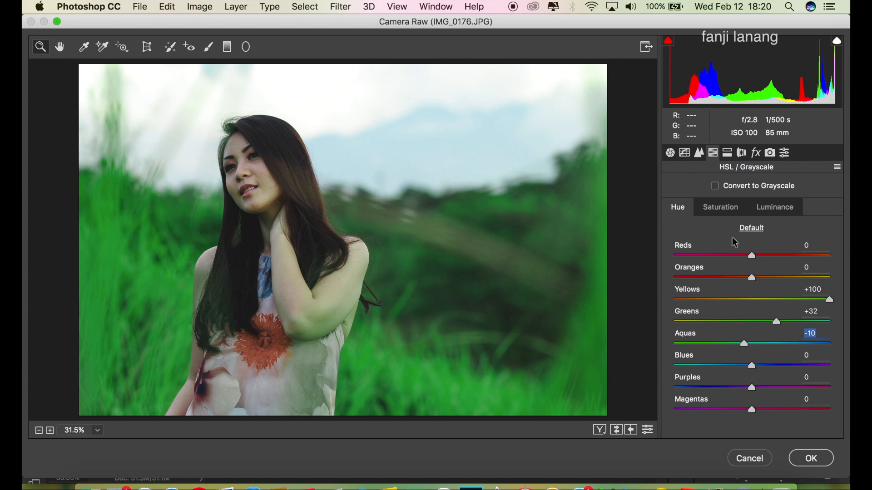
Step: Set the HSL saturation to Yellows -54, Greens -35, Aquas +3 and Blues +5
{"action": "left_click", "coordinate": [722, 210]}
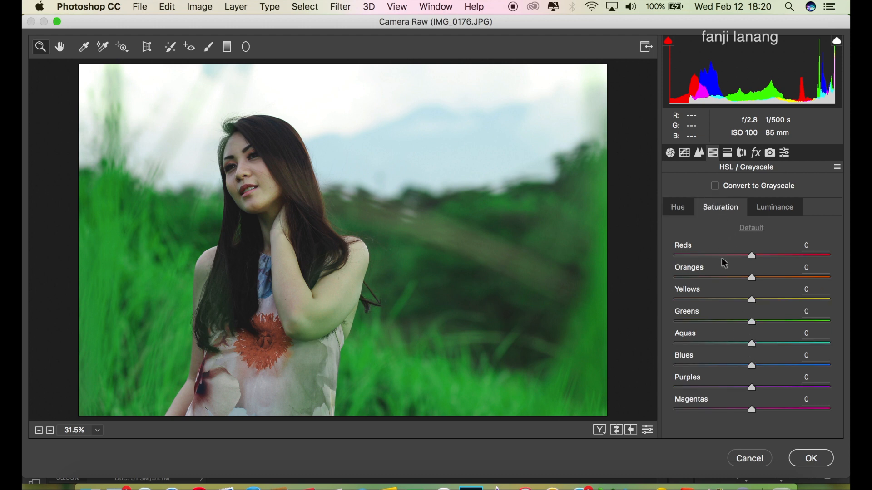
{"action": "left_click", "coordinate": [721, 301]}
{"action": "left_click_drag", "start_coordinate": [721, 303], "coordinate": [728, 328]}
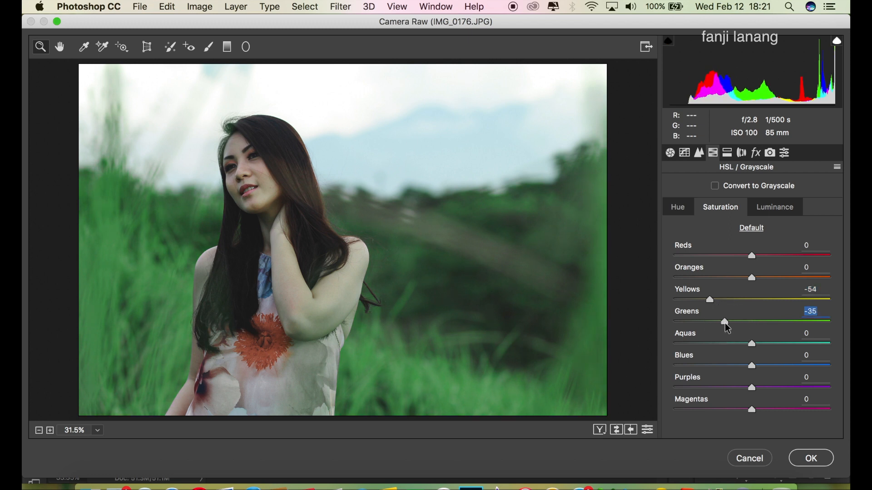
{"action": "left_click_drag", "start_coordinate": [753, 344], "coordinate": [758, 375]}
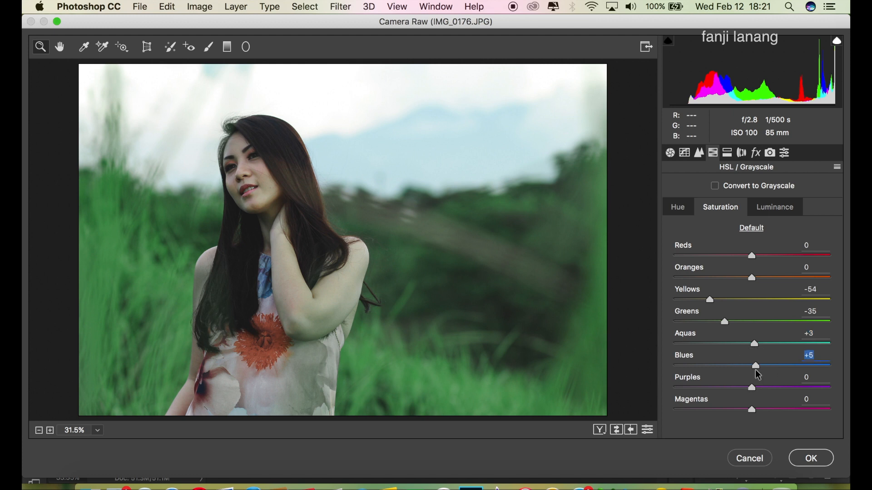
Step: Set the HSL luminance to Reds +2, Oranges +26, Yellows -10, Greens -3, Aquas -20 and Blues -32
{"action": "left_click", "coordinate": [769, 211]}
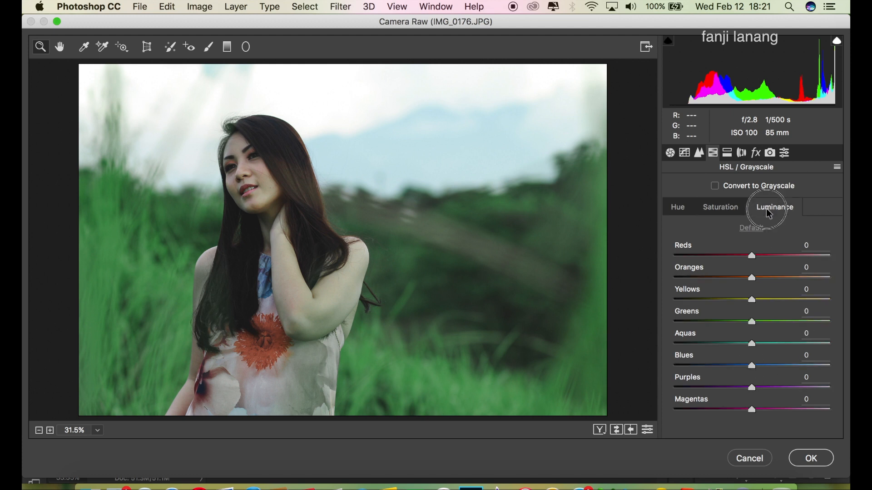
{"action": "left_click_drag", "start_coordinate": [755, 257], "coordinate": [728, 367]}
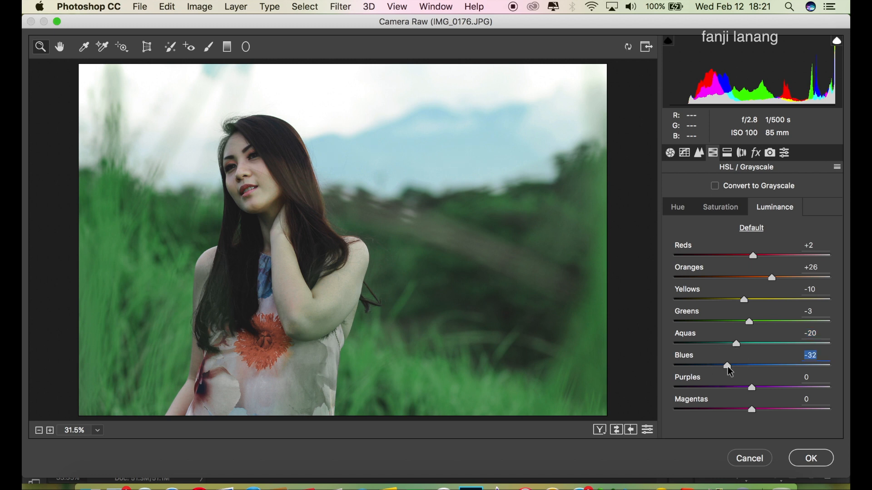
Step: Split-tone the highlights with Hue 201 and Saturation 20
{"action": "left_click", "coordinate": [728, 153]}
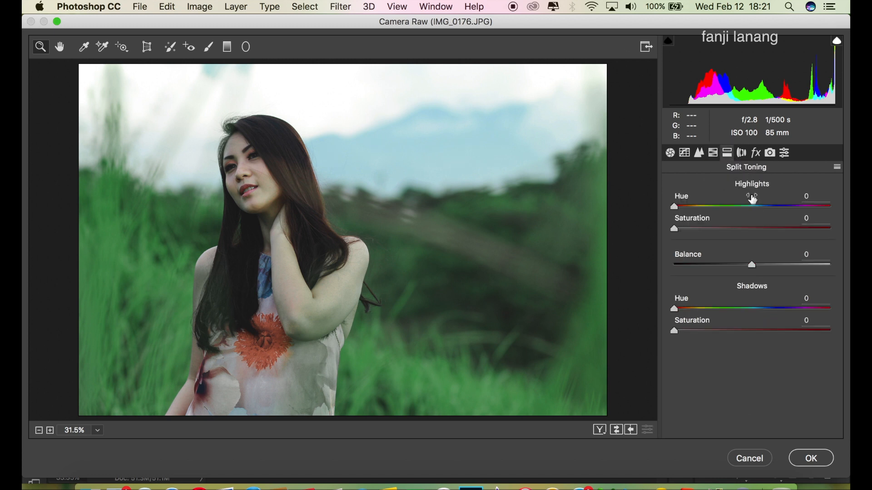
{"action": "left_click", "coordinate": [761, 207]}
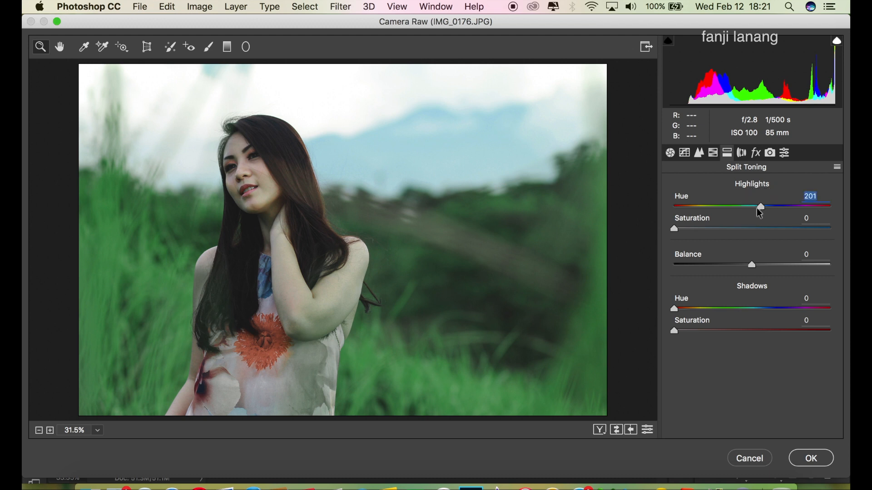
{"action": "left_click", "coordinate": [693, 229]}
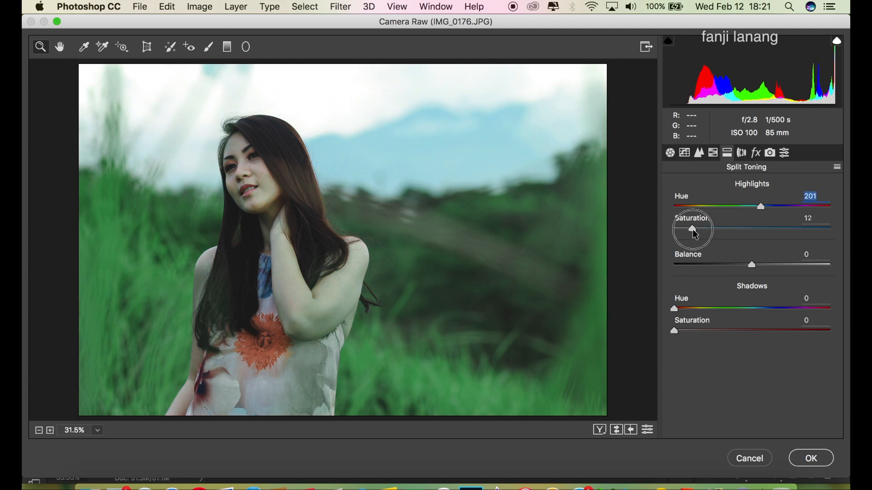
{"action": "left_click_drag", "start_coordinate": [697, 235], "coordinate": [705, 232]}
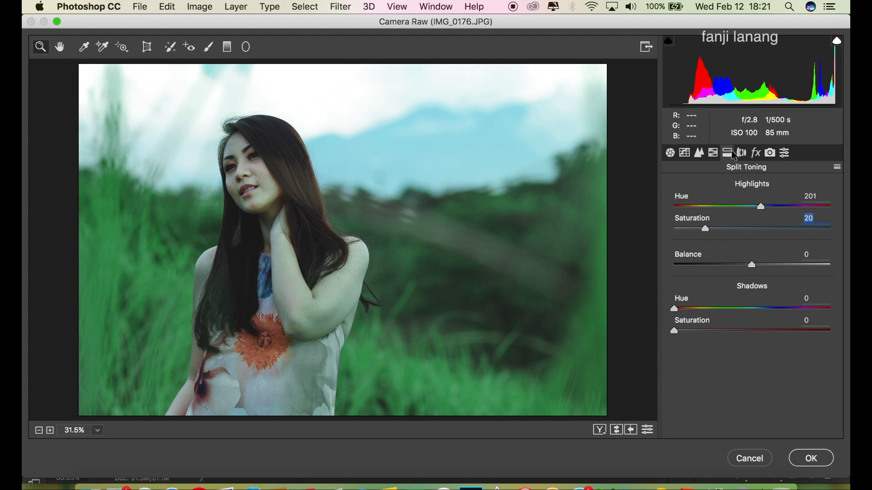
Step: Set the Dehaze effect amount to +10
{"action": "left_click", "coordinate": [742, 154]}
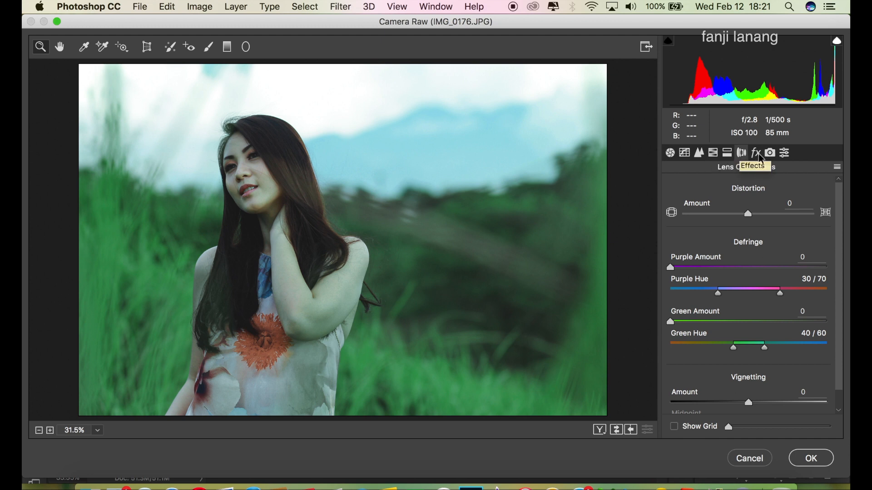
{"action": "left_click", "coordinate": [757, 154]}
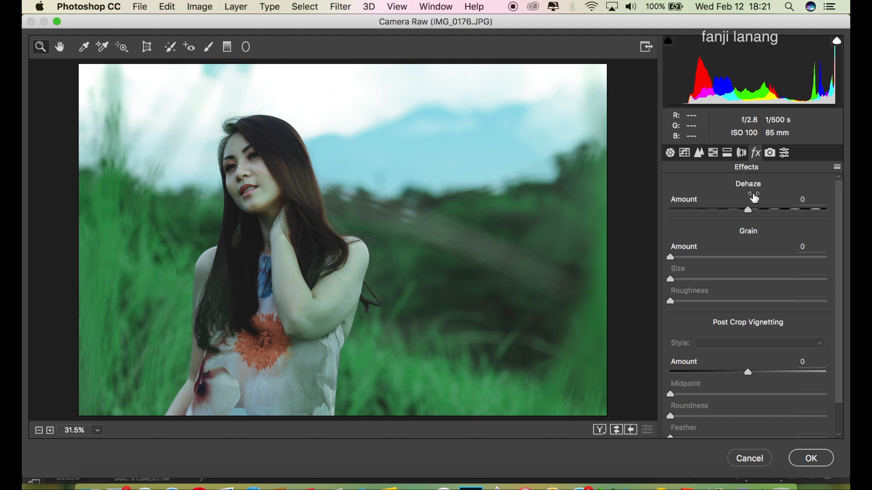
{"action": "left_click_drag", "start_coordinate": [751, 209], "coordinate": [763, 217]}
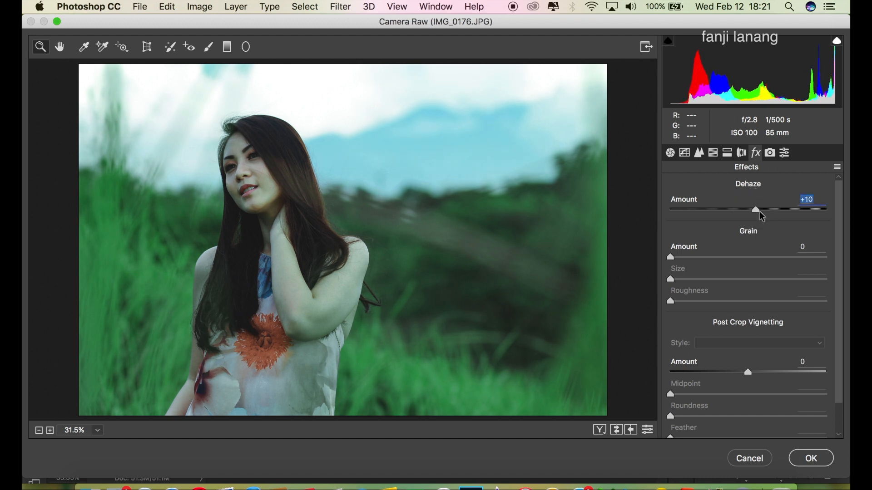
Step: Calibrate the camera primaries with Red hue +100, Green hue +100 and Blue hue -100
{"action": "left_click", "coordinate": [771, 155]}
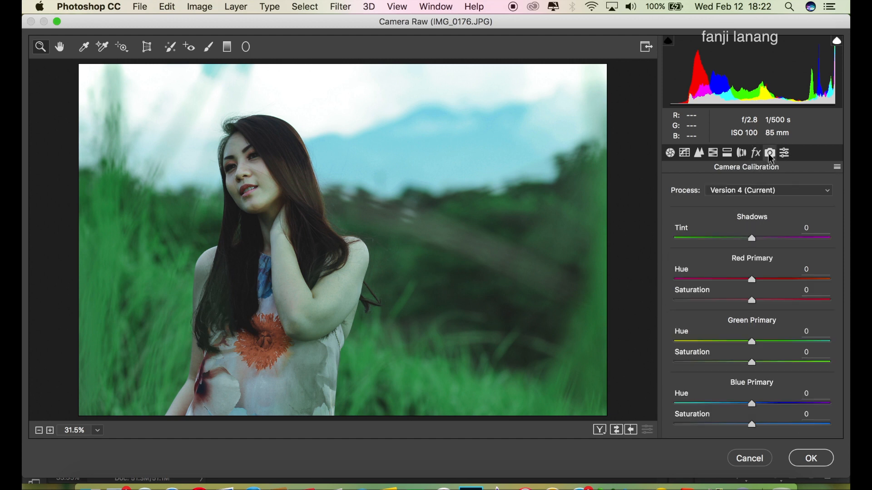
{"action": "left_click_drag", "start_coordinate": [782, 279], "coordinate": [830, 279]}
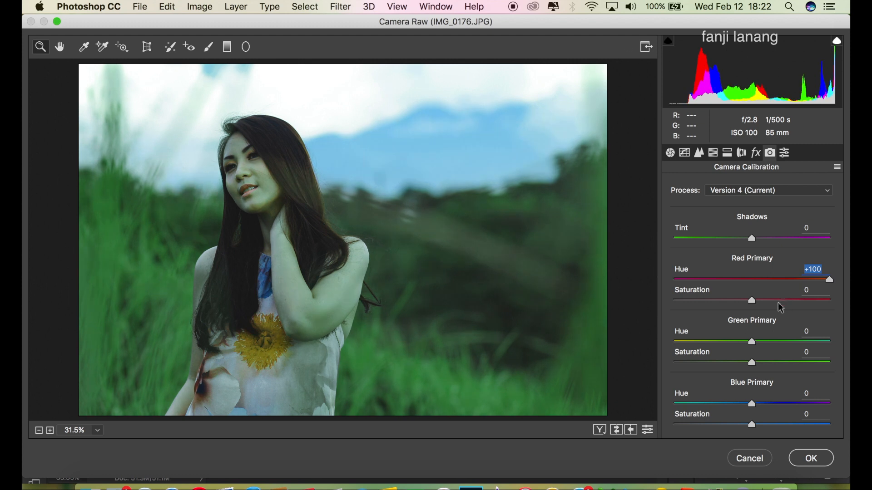
{"action": "left_click_drag", "start_coordinate": [767, 341], "coordinate": [844, 350]}
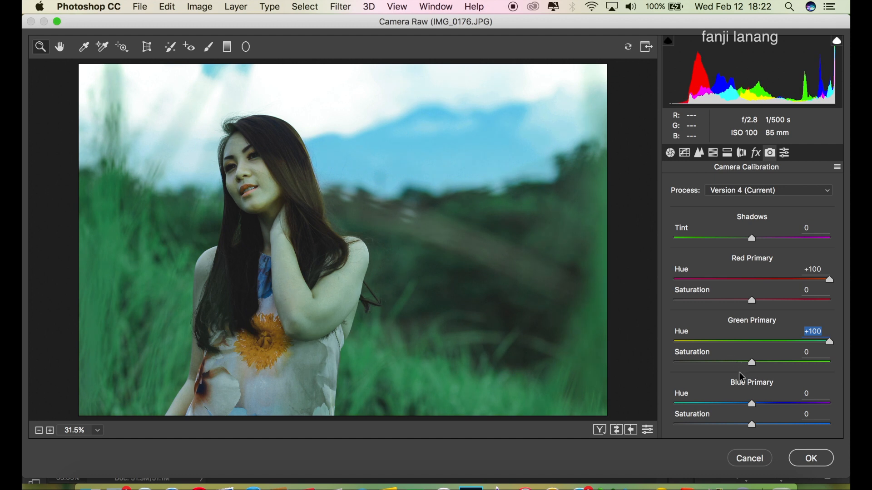
{"action": "left_click_drag", "start_coordinate": [751, 403], "coordinate": [661, 421]}
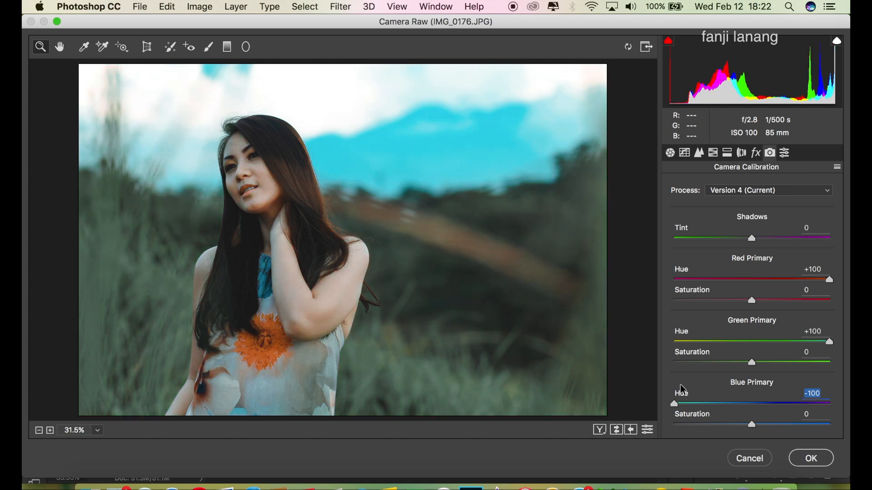
{"action": "left_click", "coordinate": [675, 407]}
Step: Compare the before and after views side by side and apply the Camera Raw adjustments to the layer copy
{"action": "left_click", "coordinate": [599, 430]}
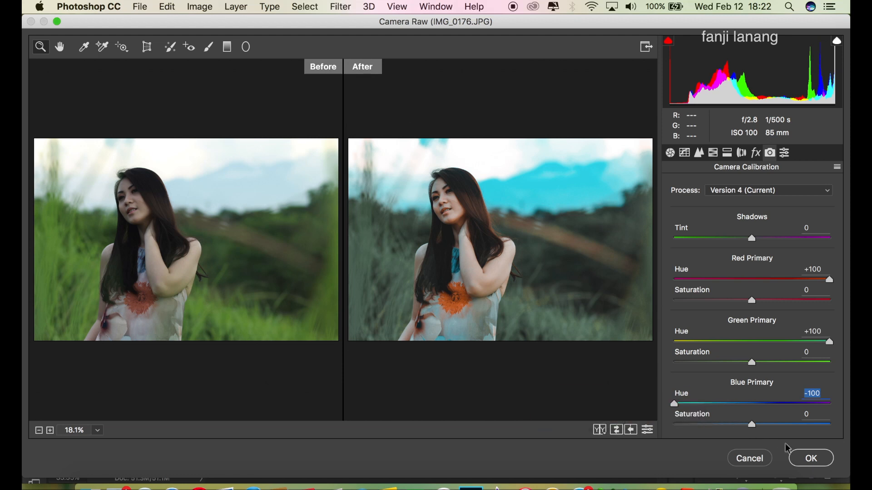
{"action": "left_click", "coordinate": [802, 460]}
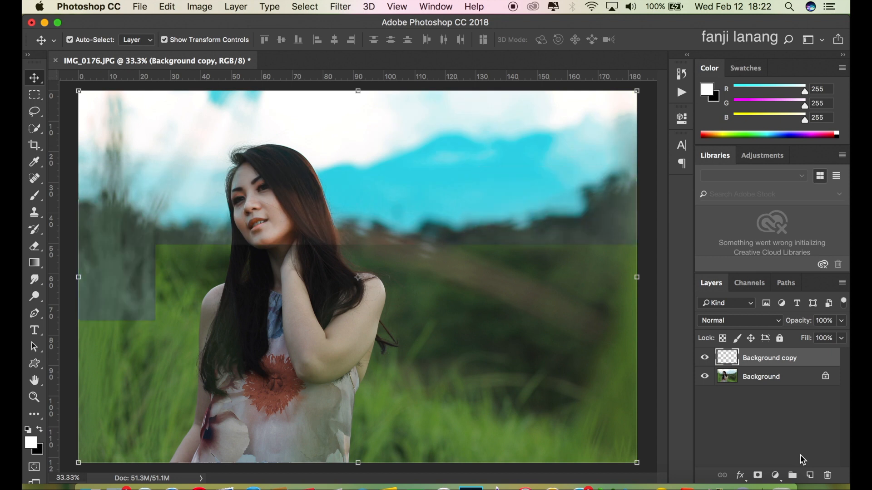
Step: Check the graded layer copy against the original by toggling its visibility, and add a Curves adjustment layer above it
{"action": "left_click", "coordinate": [701, 358]}
{"action": "left_click", "coordinate": [702, 358]}
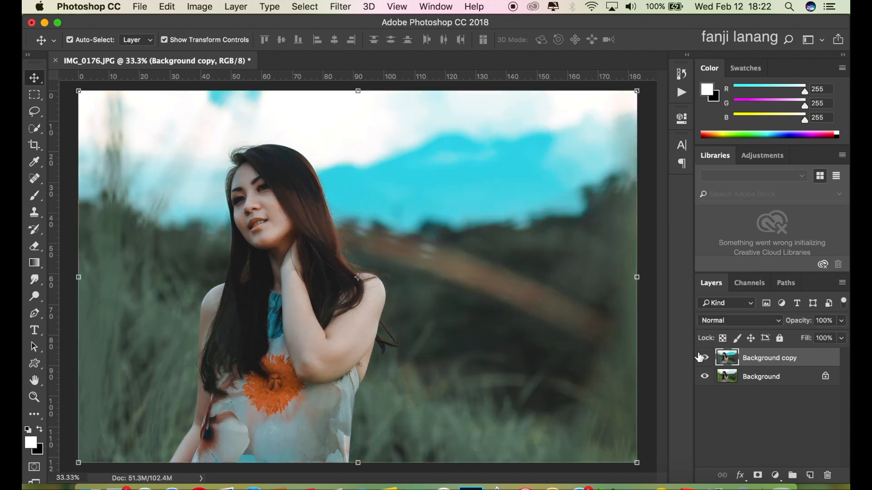
{"action": "left_click", "coordinate": [775, 476]}
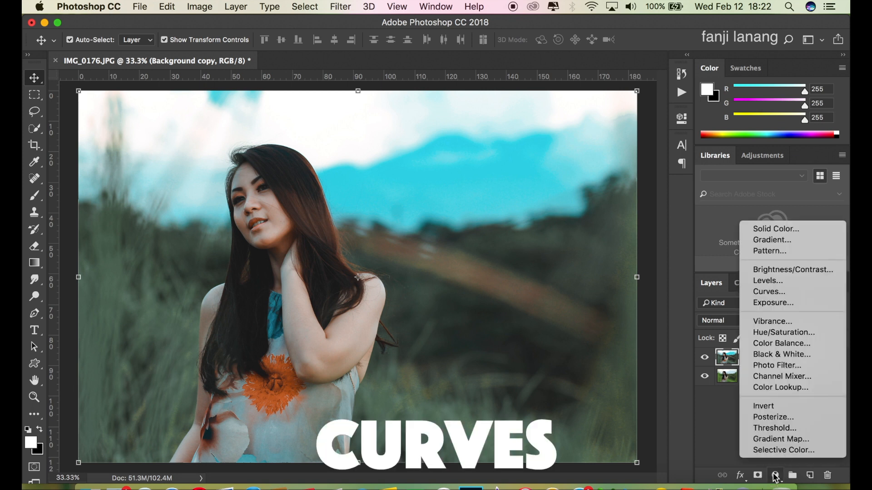
{"action": "left_click", "coordinate": [768, 293]}
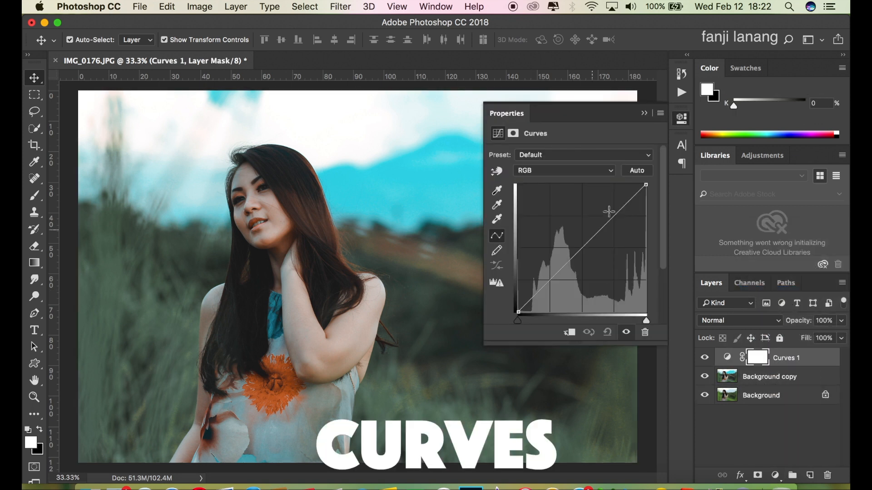
Step: Lower the RGB curve's white point slightly, shift its black point slightly inward, and compare the photo with and without the curve
{"action": "left_click_drag", "start_coordinate": [645, 185], "coordinate": [646, 196]}
{"action": "left_click_drag", "start_coordinate": [521, 312], "coordinate": [525, 319]}
{"action": "left_click_drag", "start_coordinate": [527, 319], "coordinate": [529, 323]}
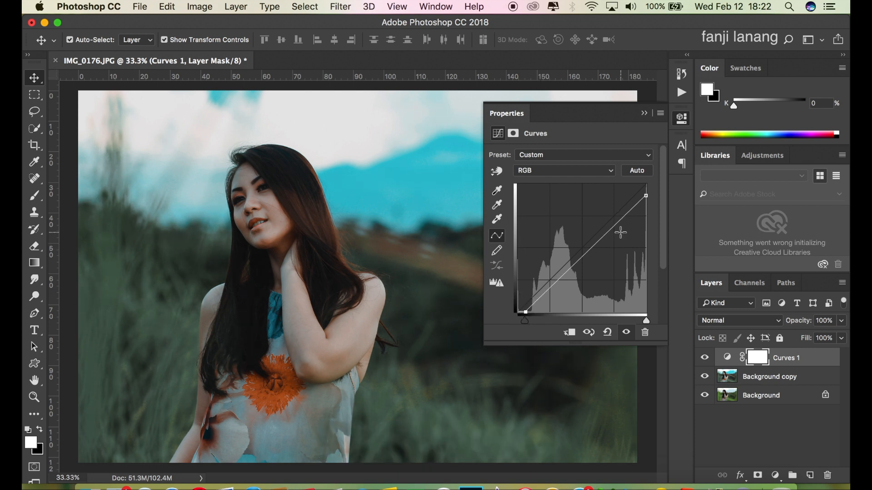
{"action": "left_click", "coordinate": [646, 114]}
{"action": "left_click", "coordinate": [705, 357]}
{"action": "left_click", "coordinate": [705, 358]}
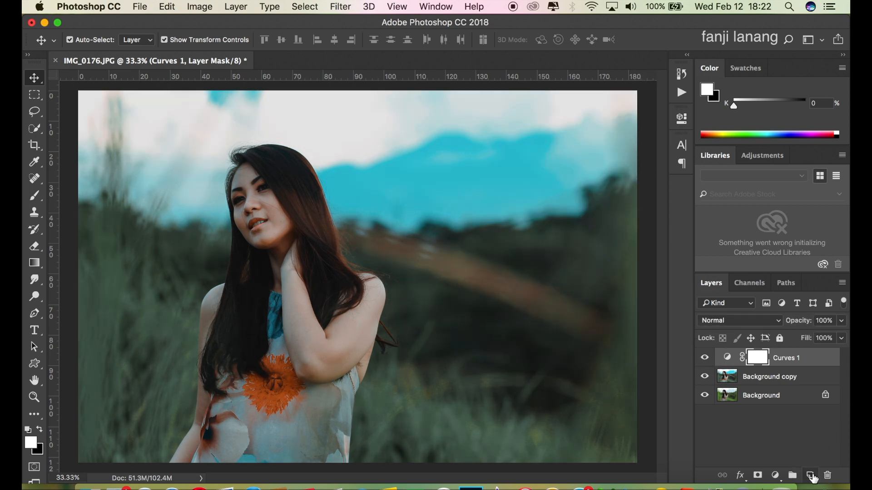
Step: Add a new layer and stamp the white signature brush once at 600 px in the photo's lower-right corner
{"action": "left_click", "coordinate": [809, 475]}
{"action": "key", "text": "b"}
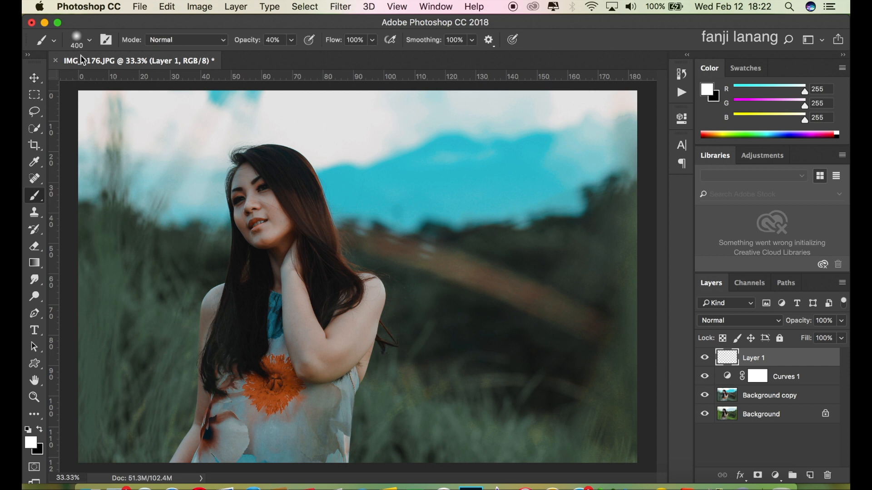
{"action": "left_click", "coordinate": [89, 47]}
{"action": "left_click", "coordinate": [69, 136]}
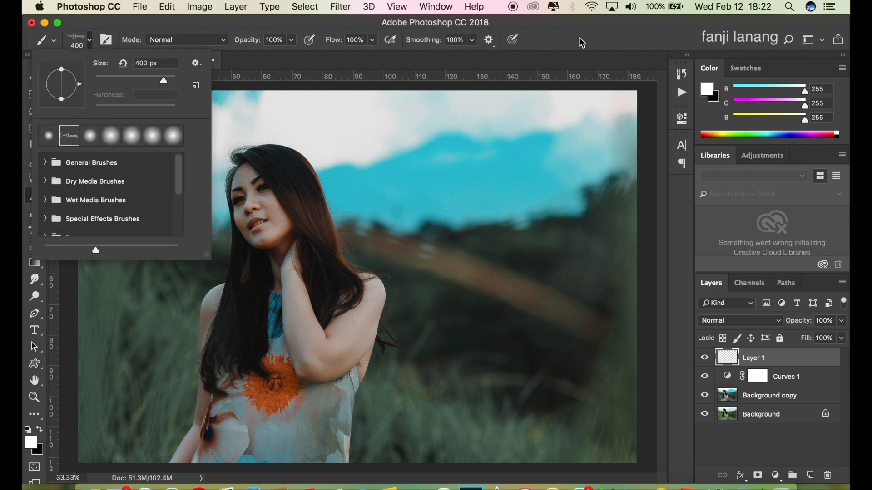
{"action": "left_click", "coordinate": [569, 44]}
{"action": "key", "text": "bracketright"}
{"action": "left_click", "coordinate": [593, 444]}
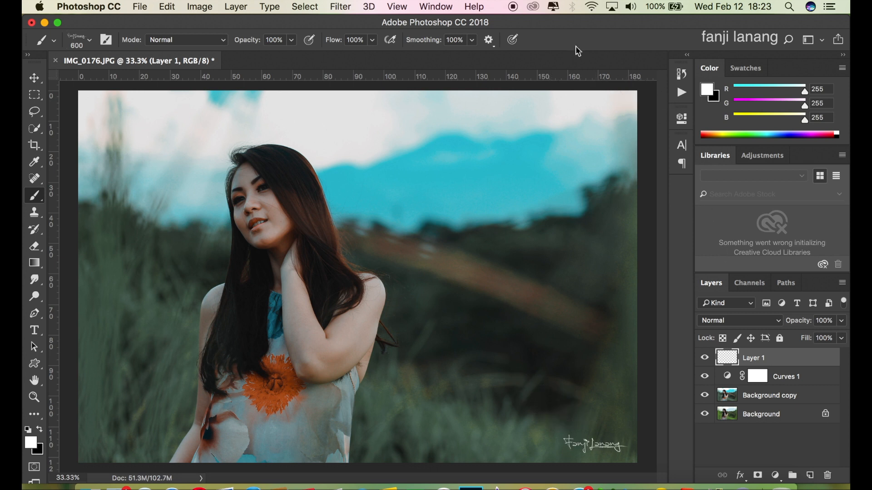